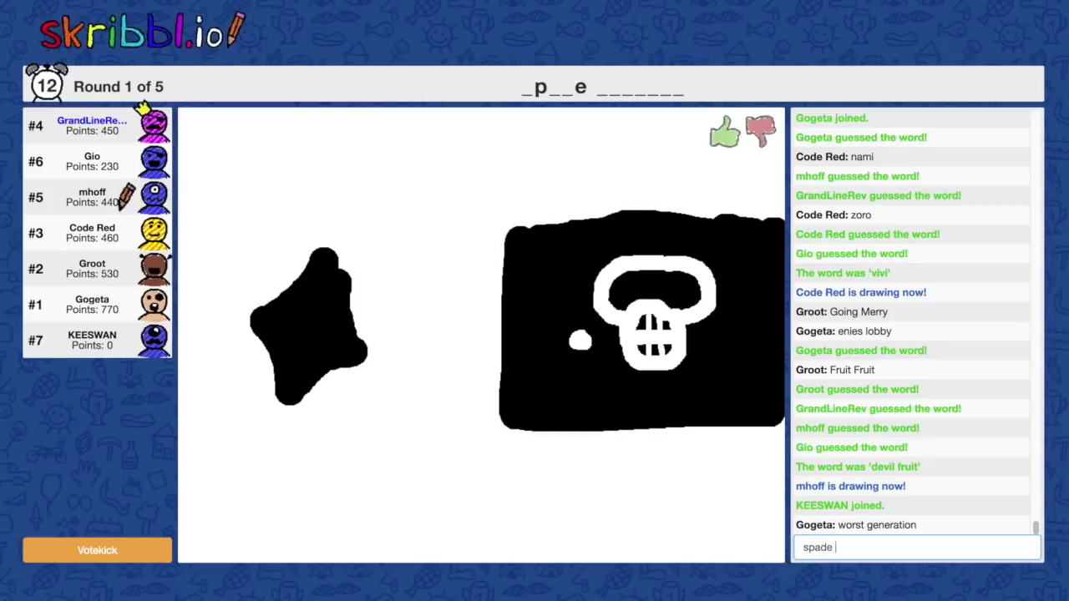
pyautogui.write('pirates')
# Submit 'spade pirates' as the chat guess
pyautogui.press('Return')
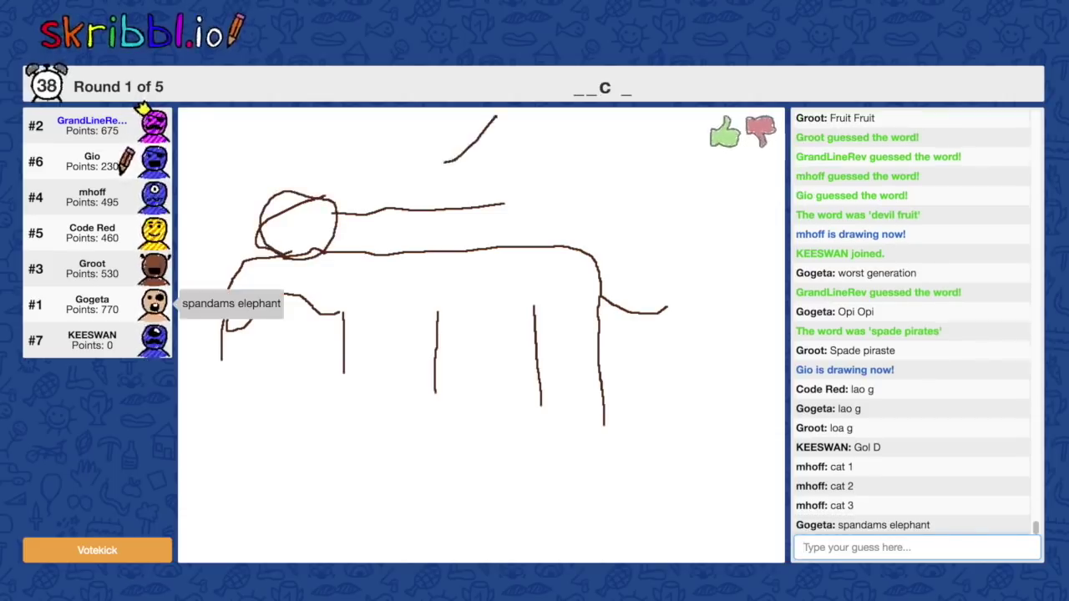
pyautogui.write('doc q')
# Submit 'doc q' as the chat guess
pyautogui.press('Return')
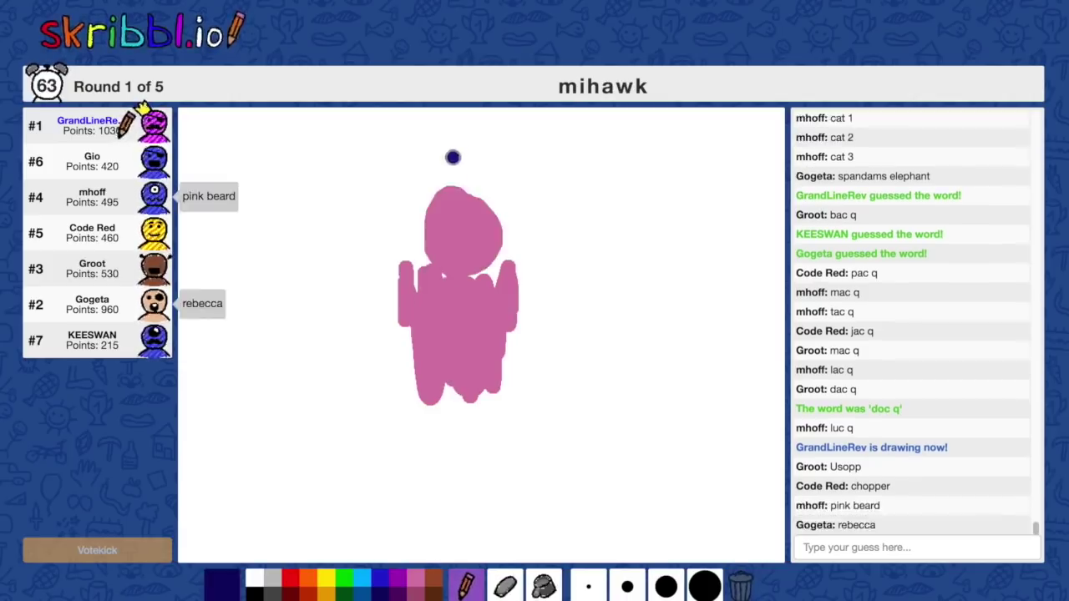
# Draw Mihawk's black coat edge and a crossed sword with blade and guard
pyautogui.click(254, 591)
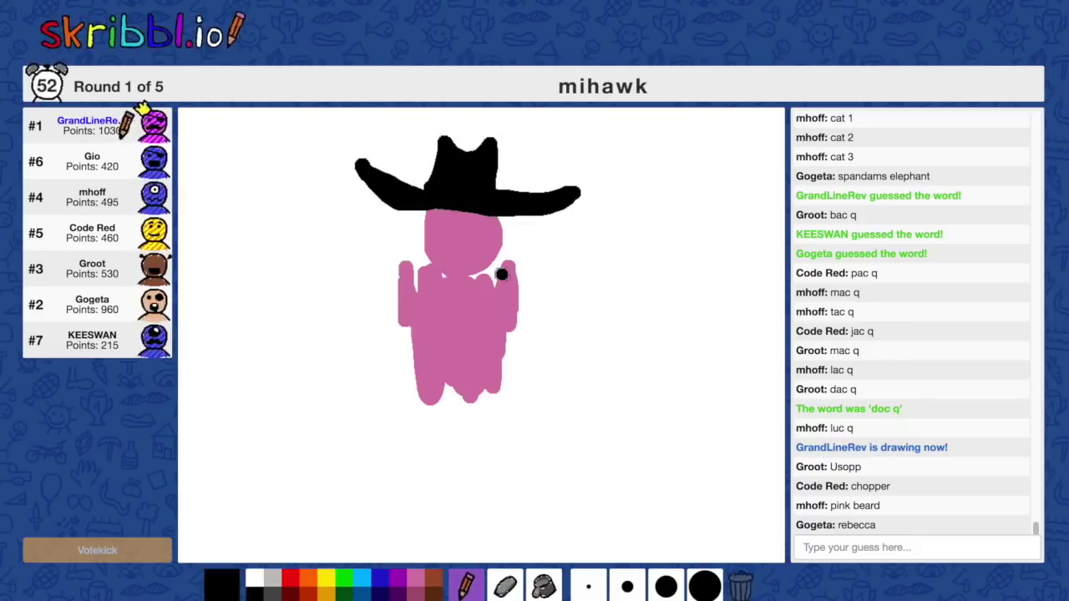
pyautogui.moveTo(501, 274)
pyautogui.mouseDown()
pyautogui.moveTo(491, 363)
pyautogui.moveTo(509, 399)
pyautogui.mouseUp()
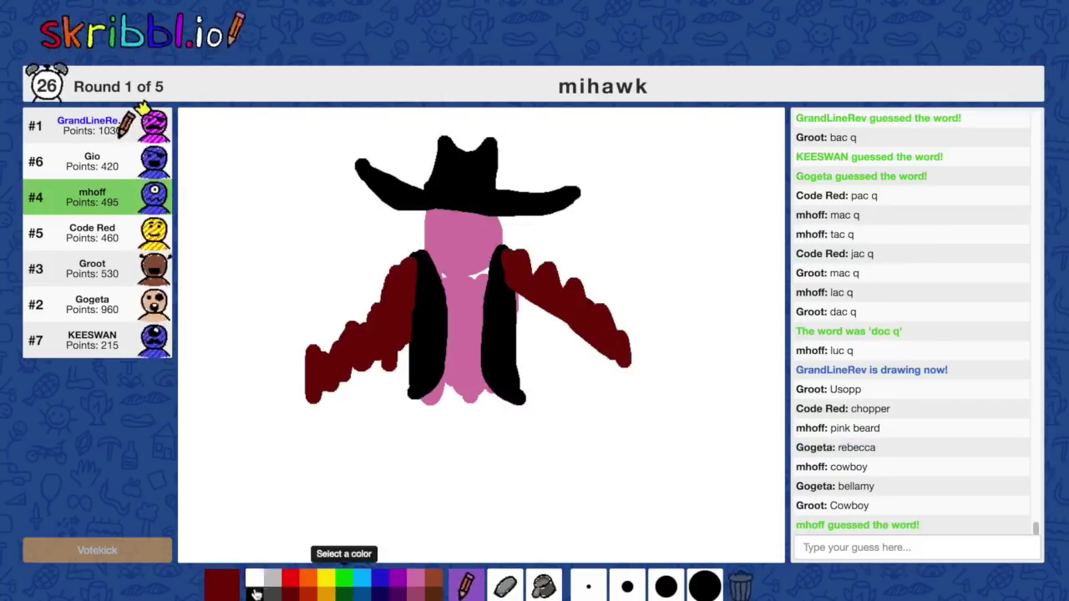
pyautogui.click(254, 591)
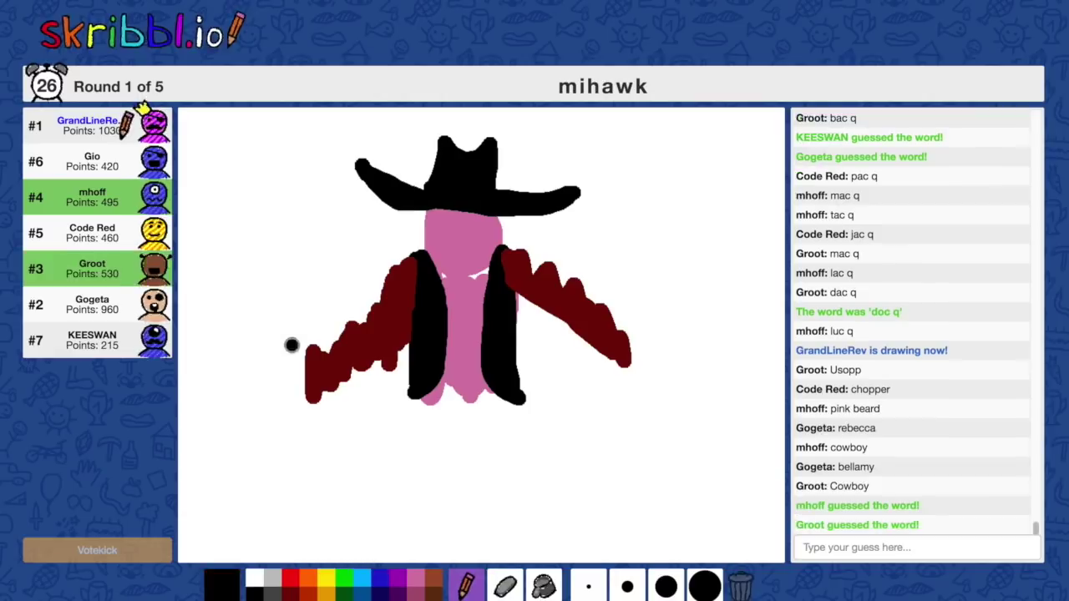
pyautogui.moveTo(259, 320)
pyautogui.mouseDown()
pyautogui.moveTo(335, 421)
pyautogui.moveTo(198, 252)
pyautogui.mouseUp()
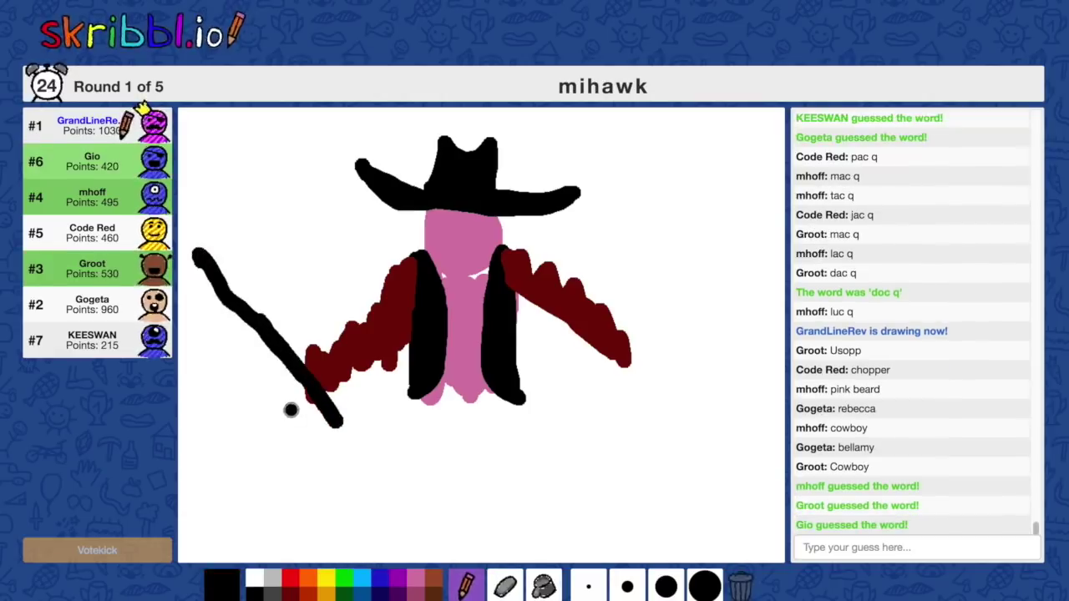
pyautogui.moveTo(292, 410)
pyautogui.mouseDown()
pyautogui.moveTo(342, 315)
pyautogui.moveTo(266, 424)
pyautogui.mouseUp()
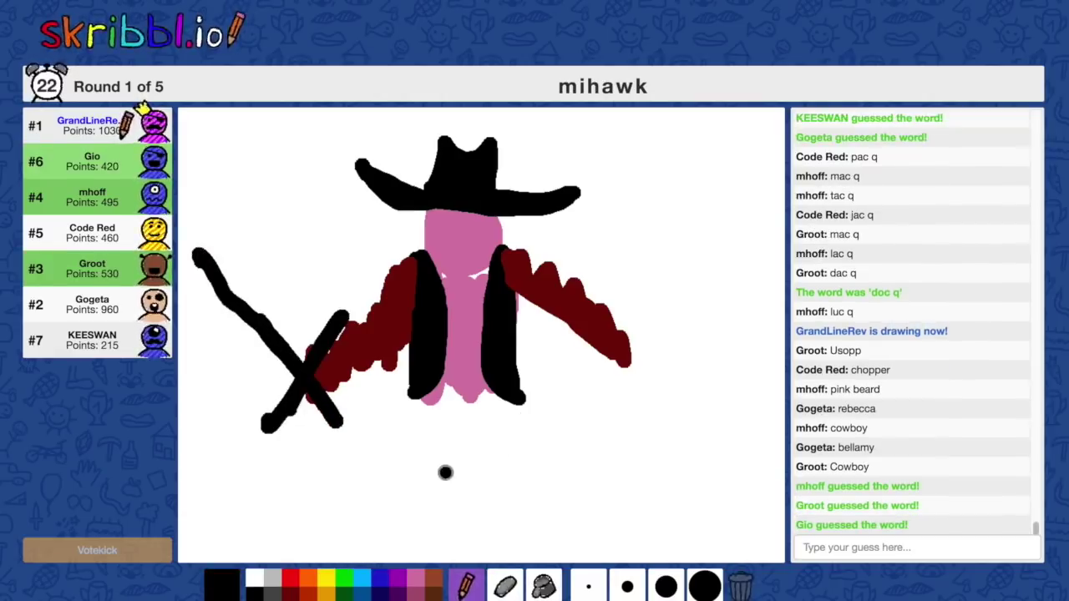
pyautogui.click(409, 577)
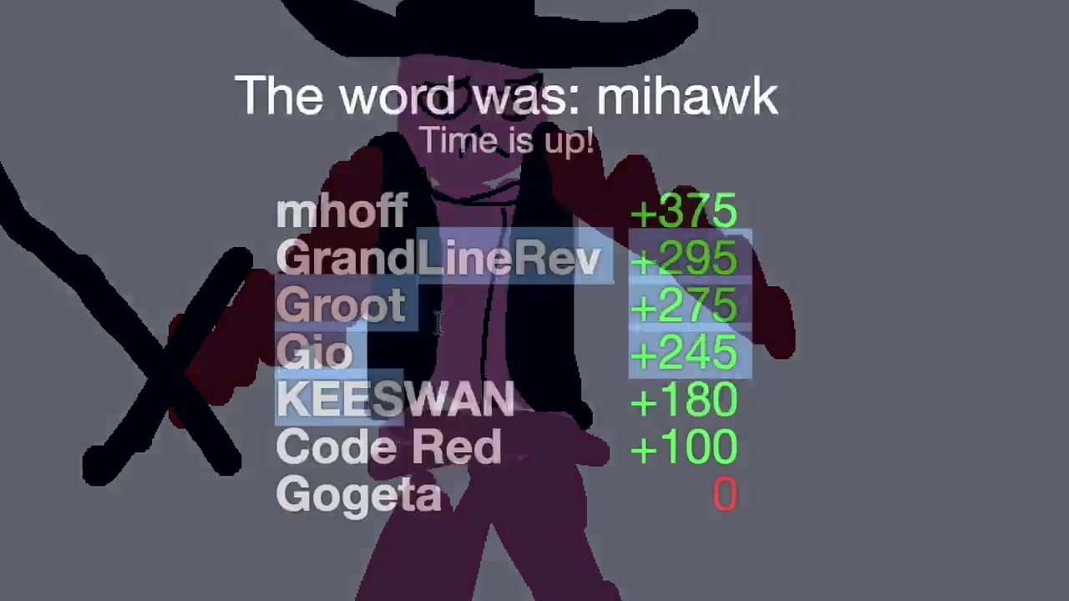
pyautogui.moveTo(438, 324); pyautogui.dragTo(429, 307)
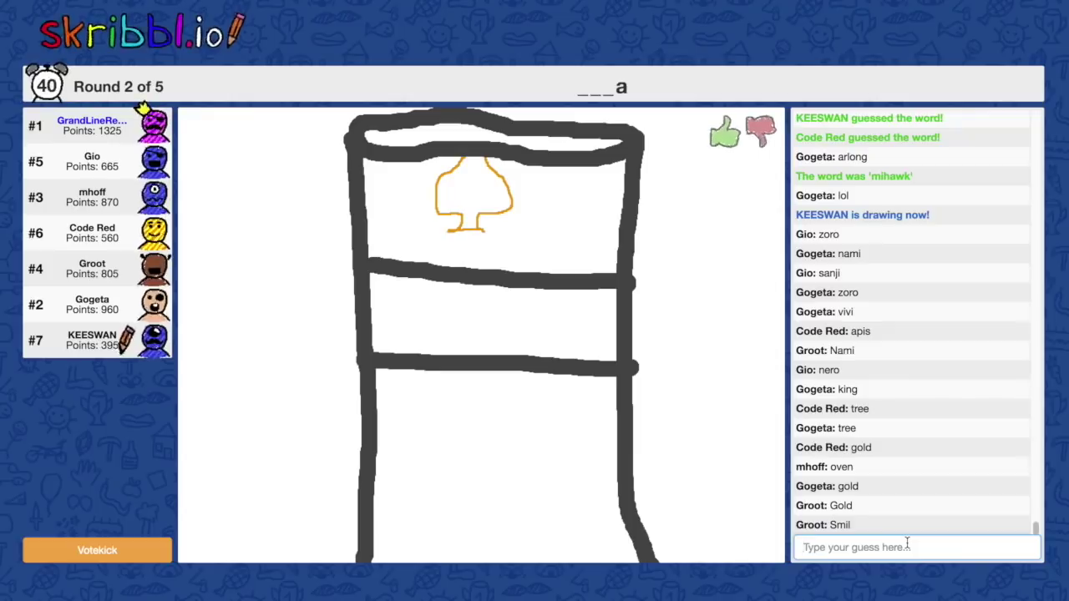
pyautogui.write('pica')
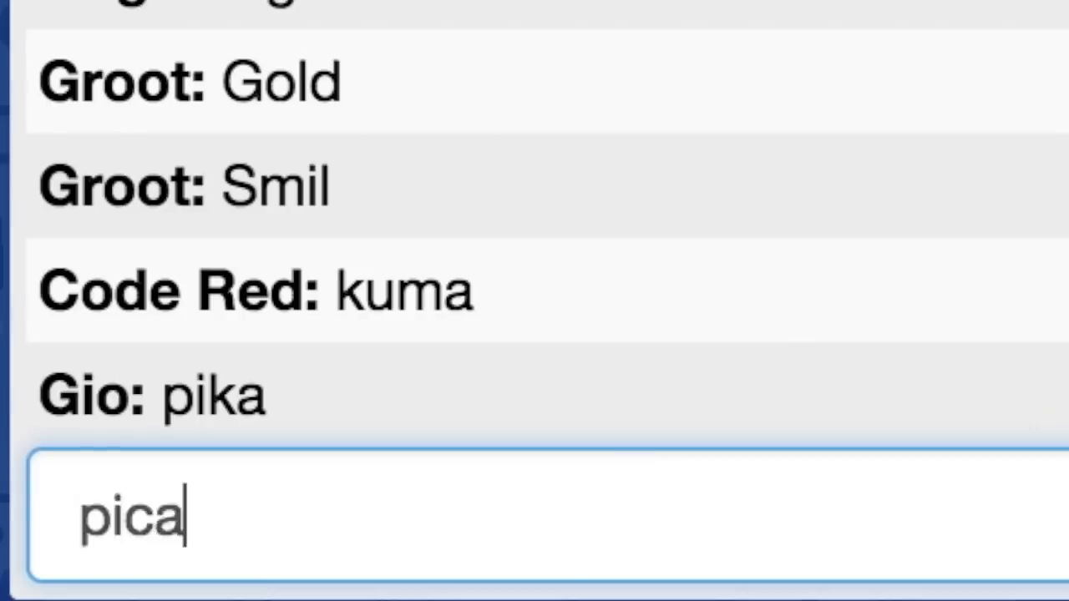
# Submit 'pica' as the chat guess
pyautogui.press('Return')
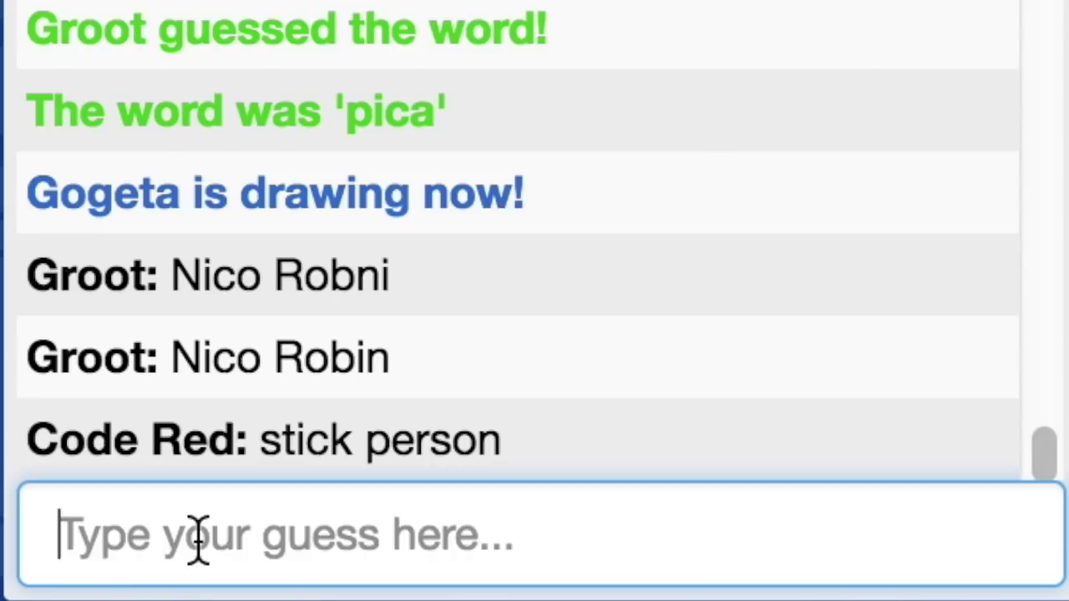
pyautogui.write('nic')
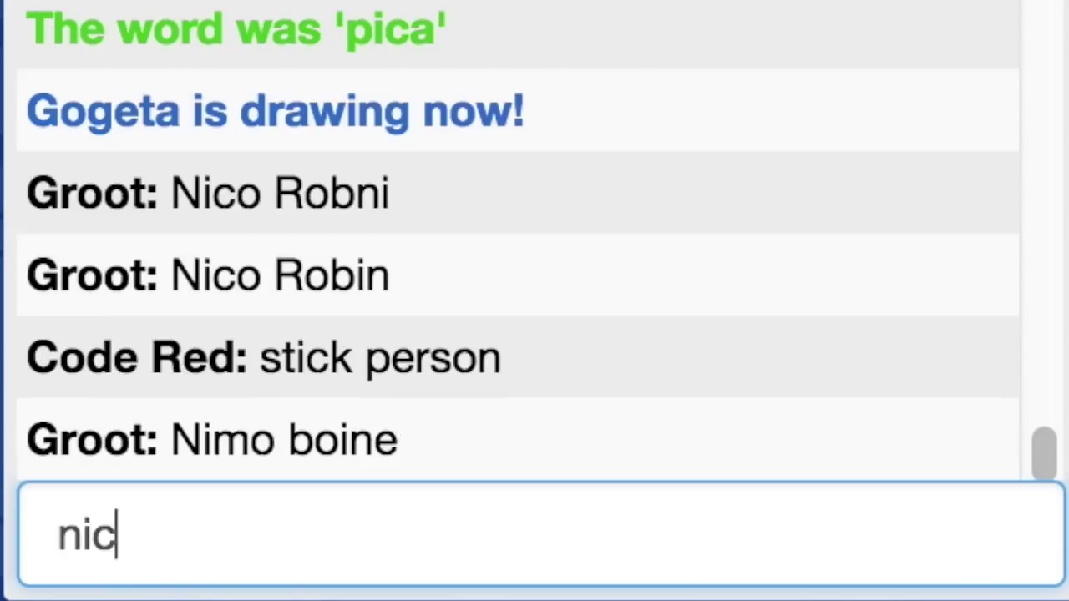
pyautogui.write('o olvia')
# Send 'nico olvia' as a chat guess
pyautogui.press('Return')
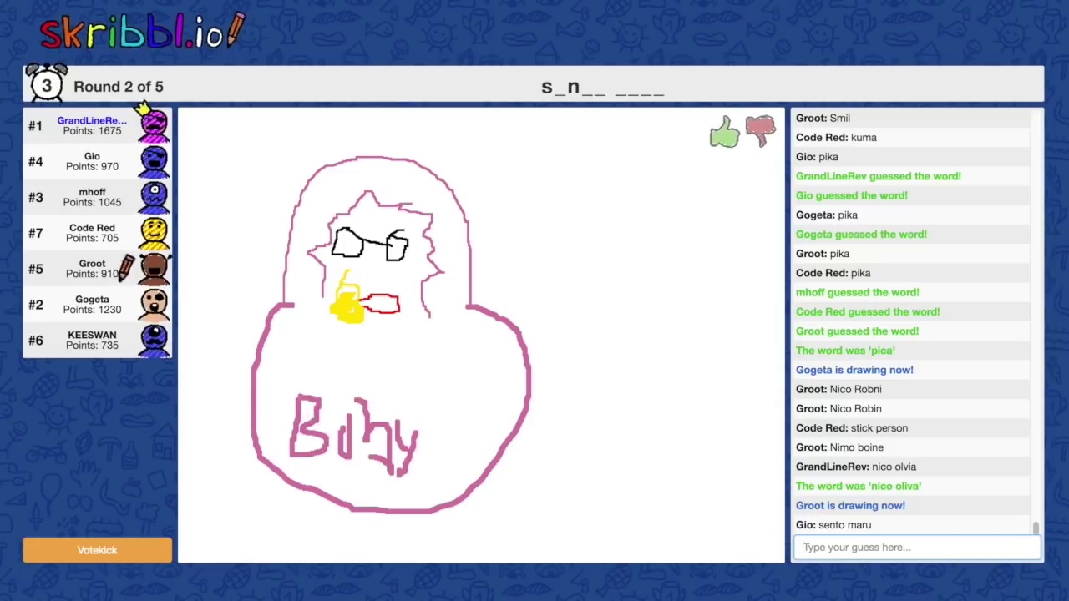
pyautogui.write('senor ')
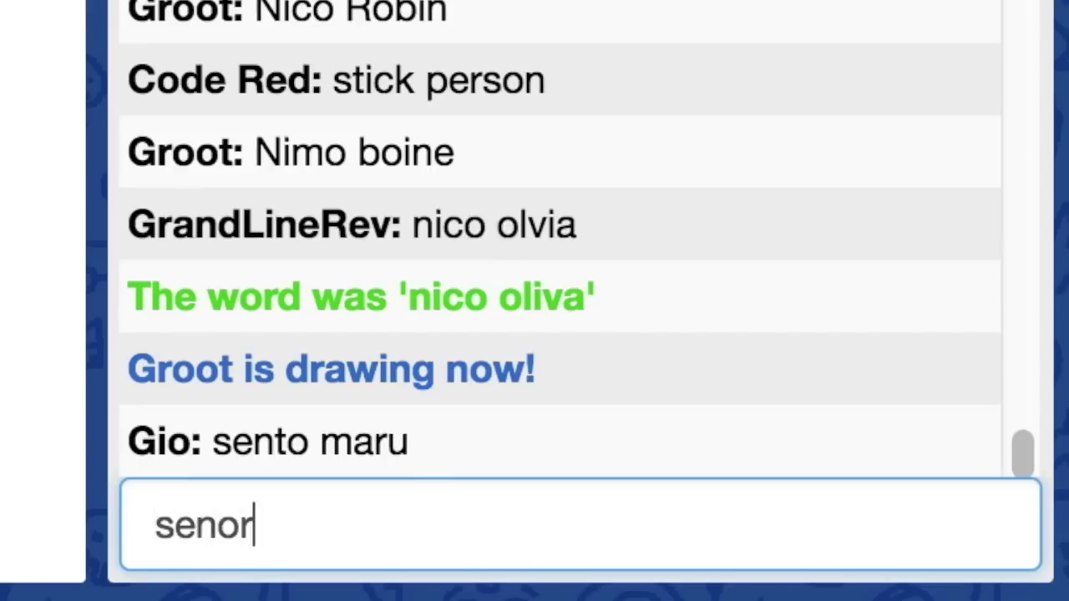
pyautogui.write('pin')
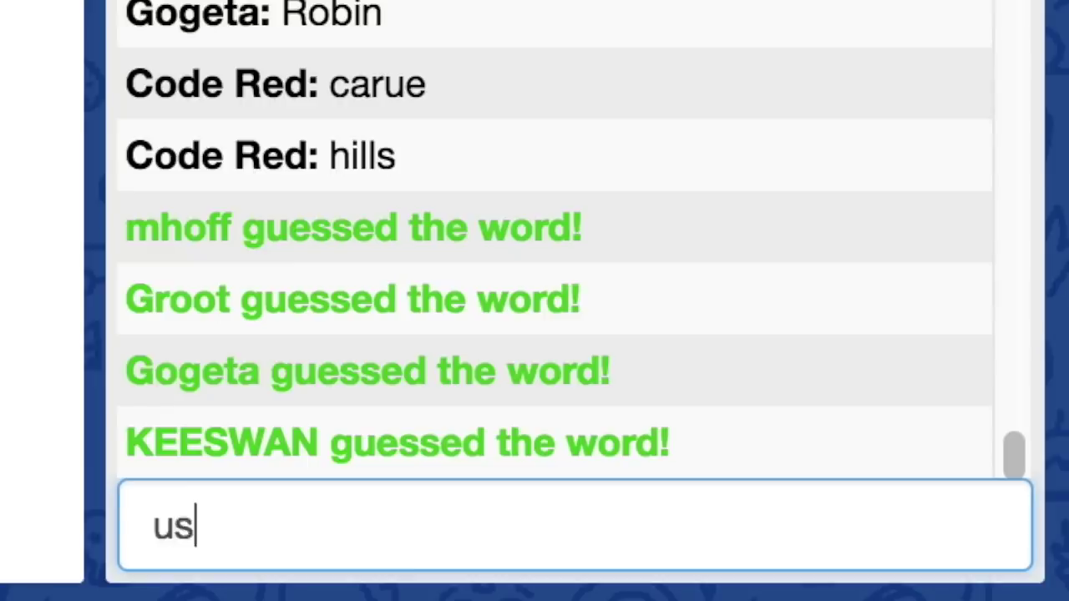
pyautogui.write('opp')
# Submit 'usopp' as the final chat guess
pyautogui.press('Return')
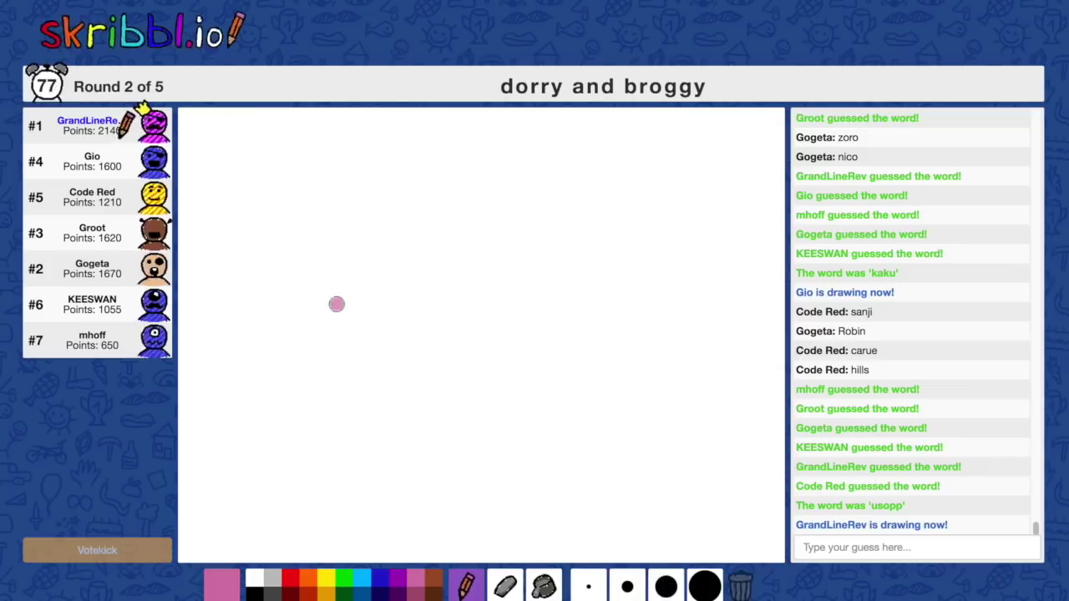
# Paint a pink helmet and brown bodies for both giants
pyautogui.moveTo(322, 291)
pyautogui.mouseDown()
pyautogui.moveTo(302, 231)
pyautogui.moveTo(335, 262)
pyautogui.mouseUp()
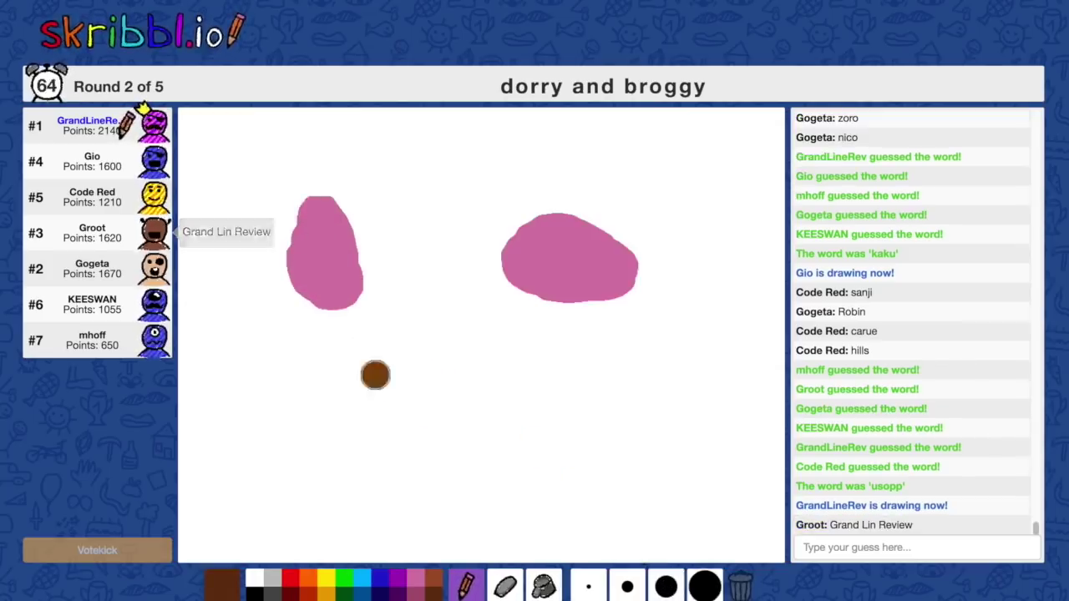
pyautogui.moveTo(305, 312)
pyautogui.mouseDown()
pyautogui.moveTo(267, 353)
pyautogui.moveTo(305, 496)
pyautogui.mouseUp()
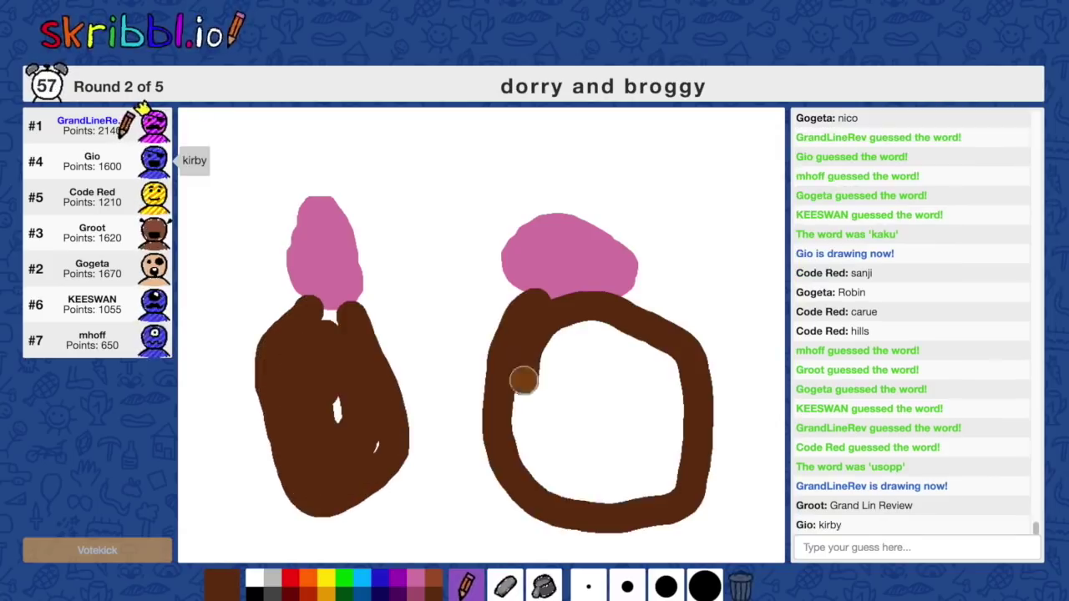
pyautogui.moveTo(523, 377)
pyautogui.mouseDown()
pyautogui.moveTo(656, 435)
pyautogui.moveTo(567, 442)
pyautogui.mouseUp()
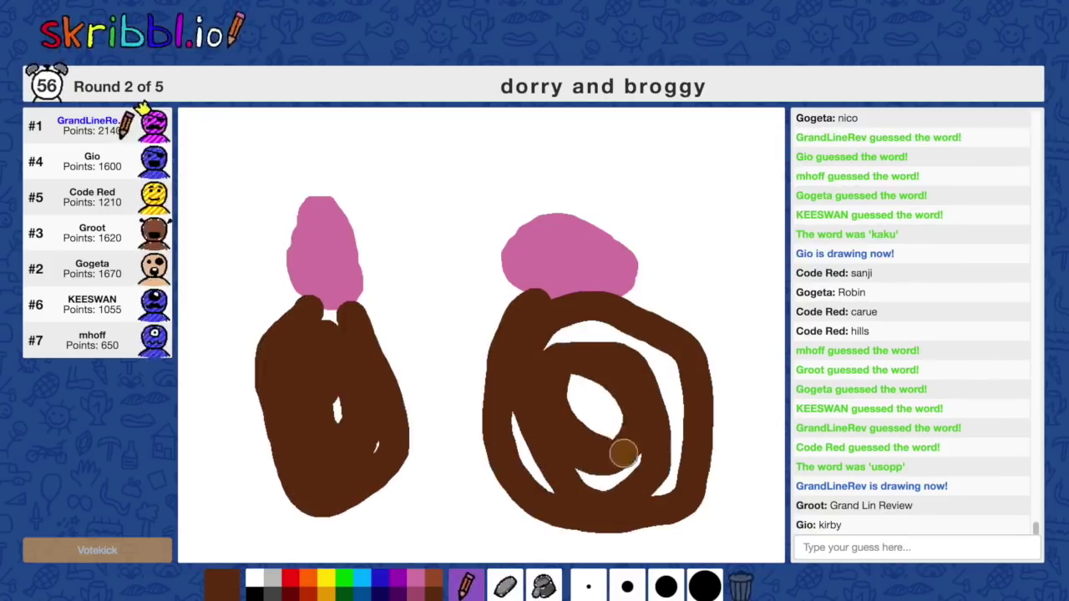
pyautogui.moveTo(624, 453)
pyautogui.mouseDown()
pyautogui.moveTo(657, 365)
pyautogui.moveTo(626, 382)
pyautogui.moveTo(606, 435)
pyautogui.moveTo(642, 369)
pyautogui.moveTo(649, 459)
pyautogui.moveTo(510, 392)
pyautogui.moveTo(586, 492)
pyautogui.mouseUp()
# Add a light brown stripe, then dark brown arms, horns and legs
pyautogui.click(434, 577)
pyautogui.moveTo(311, 289); pyautogui.dragTo(331, 314)
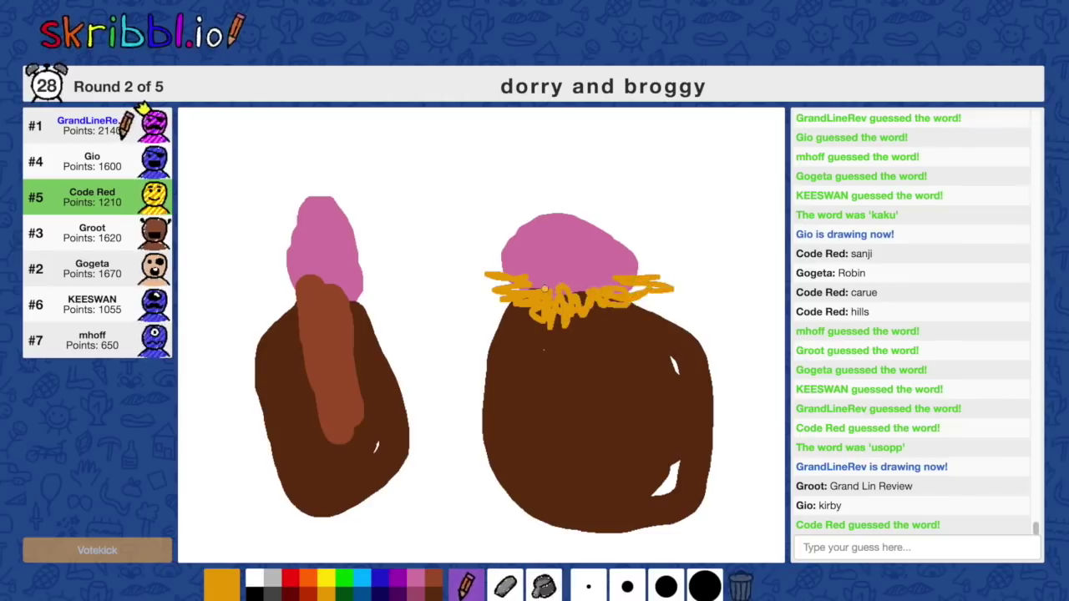
pyautogui.click(426, 592)
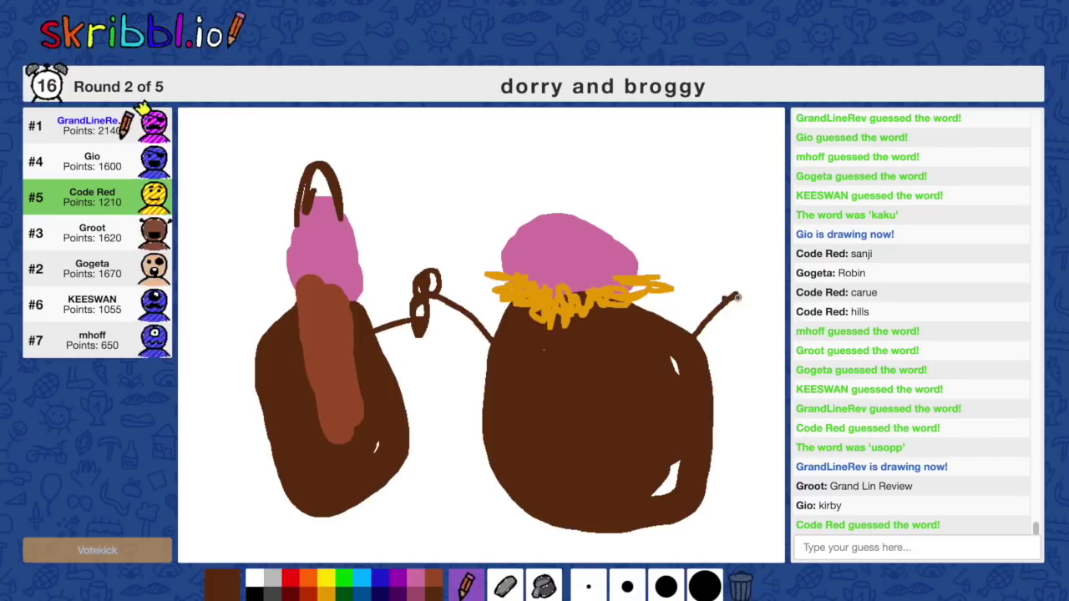
pyautogui.moveTo(694, 334)
pyautogui.mouseDown()
pyautogui.moveTo(727, 250)
pyautogui.moveTo(739, 314)
pyautogui.mouseUp()
pyautogui.moveTo(508, 499); pyautogui.dragTo(468, 561)
pyautogui.moveTo(647, 527); pyautogui.dragTo(693, 564)
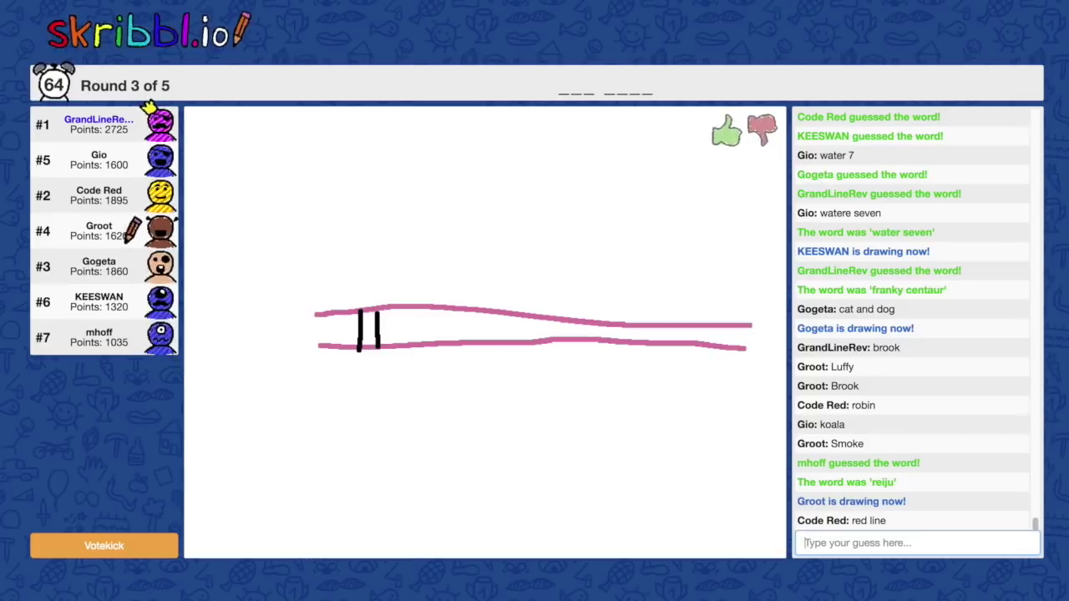
pyautogui.write('sea train')
# Submit 'sea train' as a chat guess
pyautogui.press('Return')
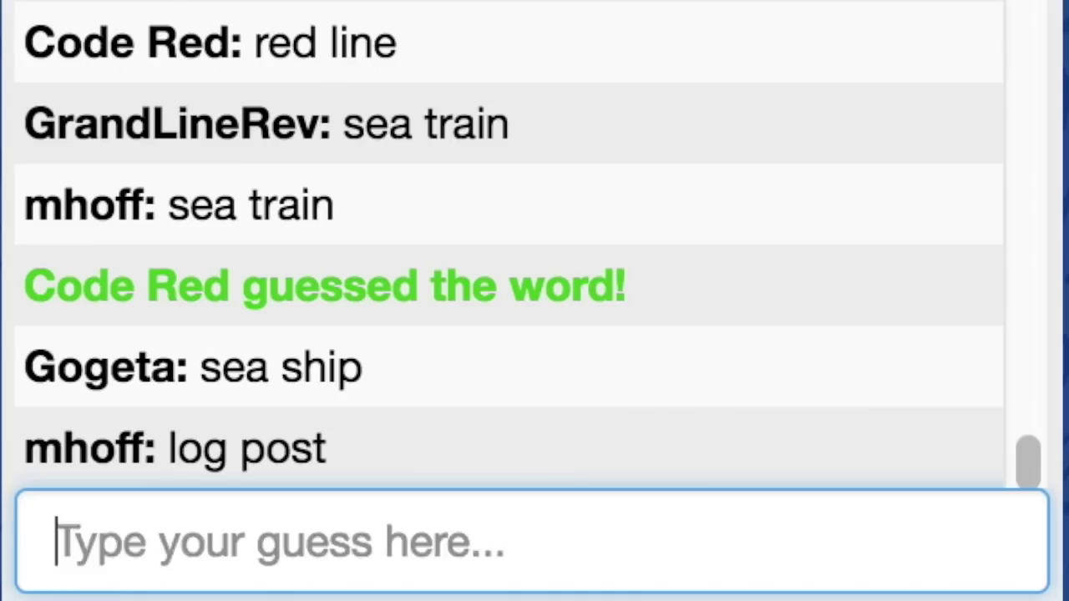
pyautogui.write('log ')
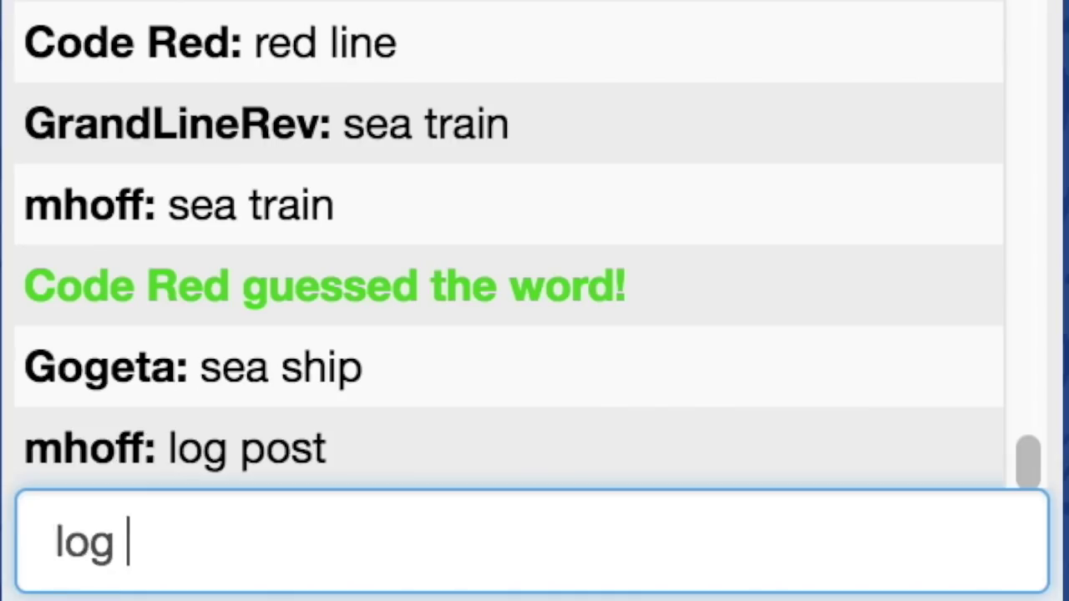
pyautogui.write('post')
# Submit 'log post' as a chat guess
pyautogui.press('Return')
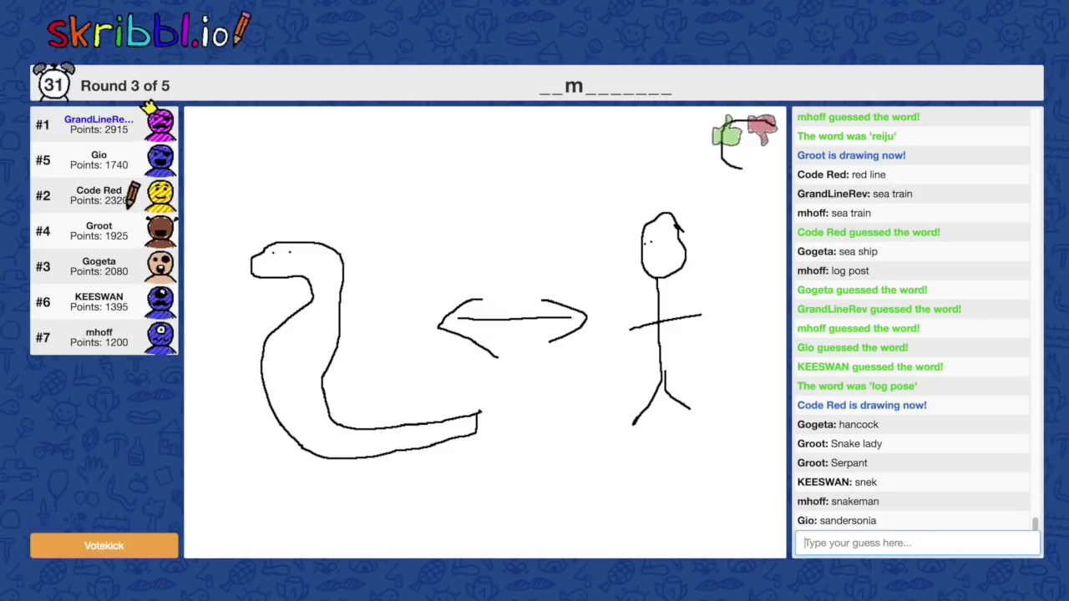
pyautogui.write('samdersonia')
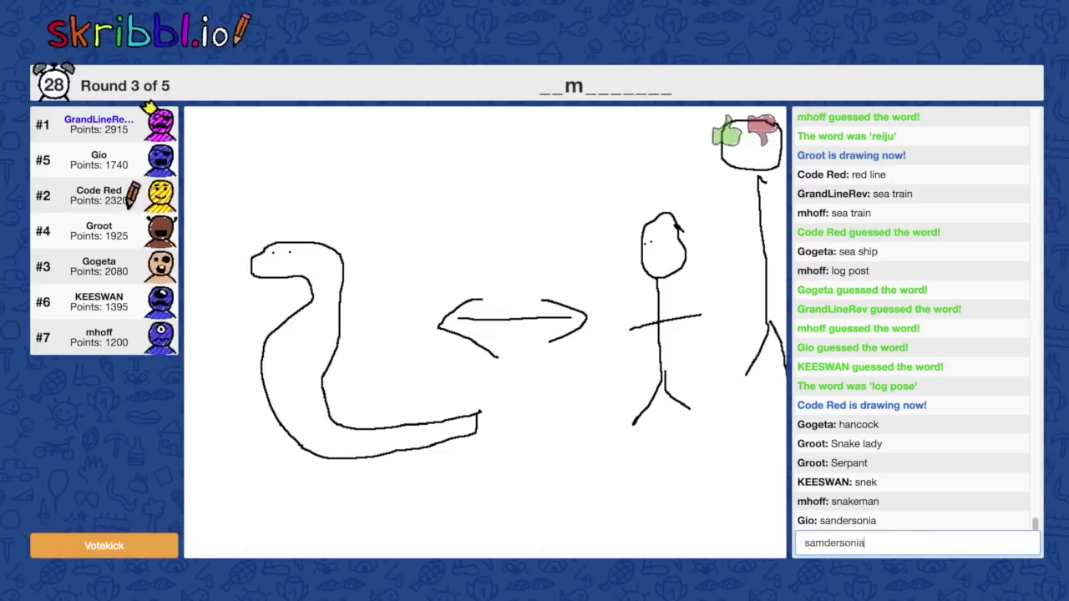
# Submit 'samdersonia' as a chat guess
pyautogui.press('Return')
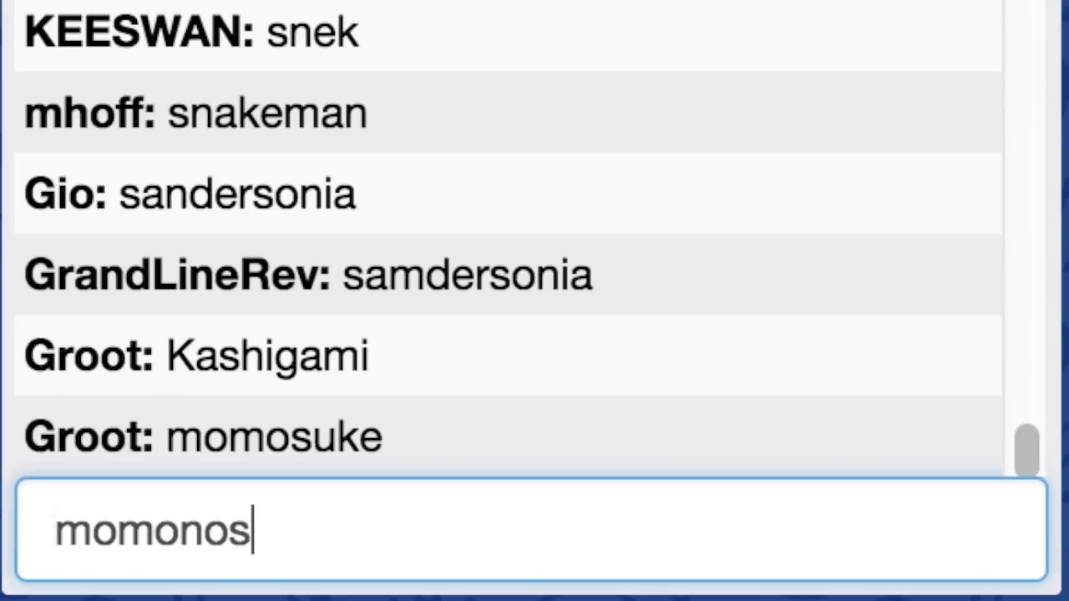
# Submit a Momonosuke spelling as the second guess
pyautogui.press('Return')
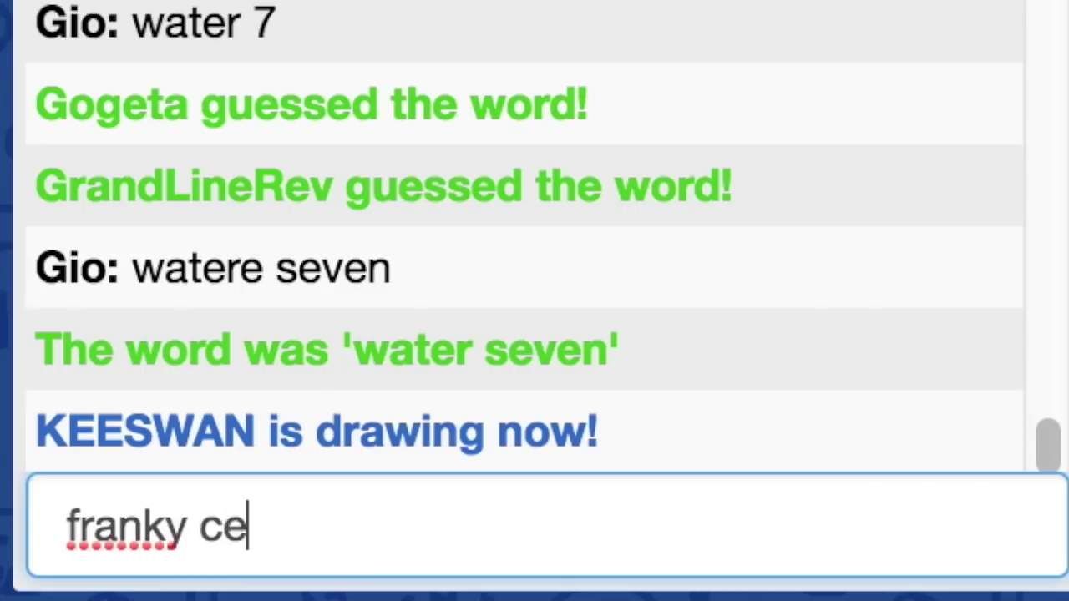
pyautogui.write('ntaur')
# Submit 'franky centaur' as the chat guess
pyautogui.press('Return')
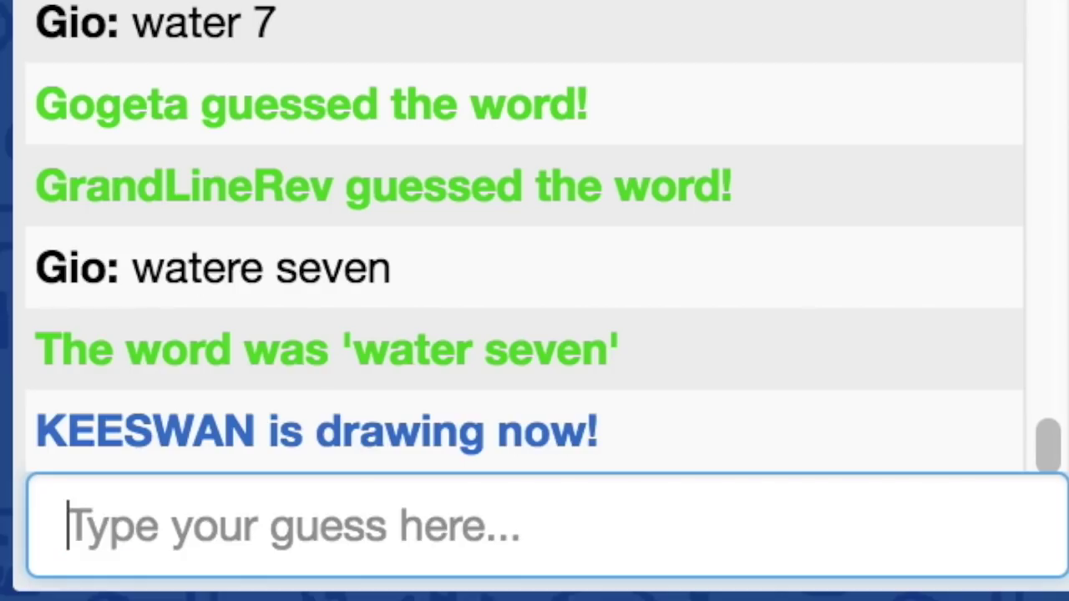